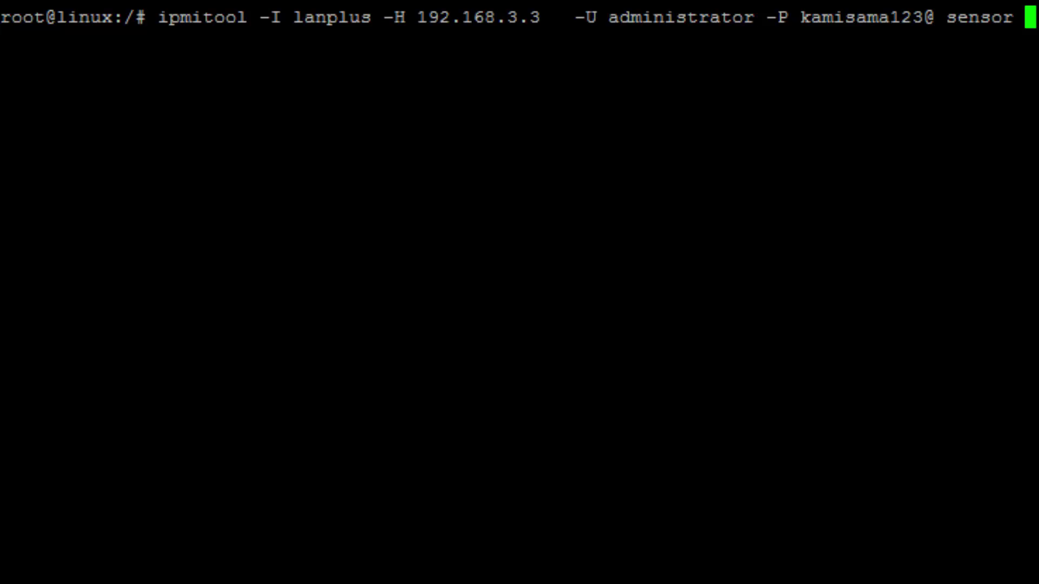
# Step: Run the ipmitool lanplus sensor listing against 192.168.3.3 in PuTTY
pyautogui.press('Return')
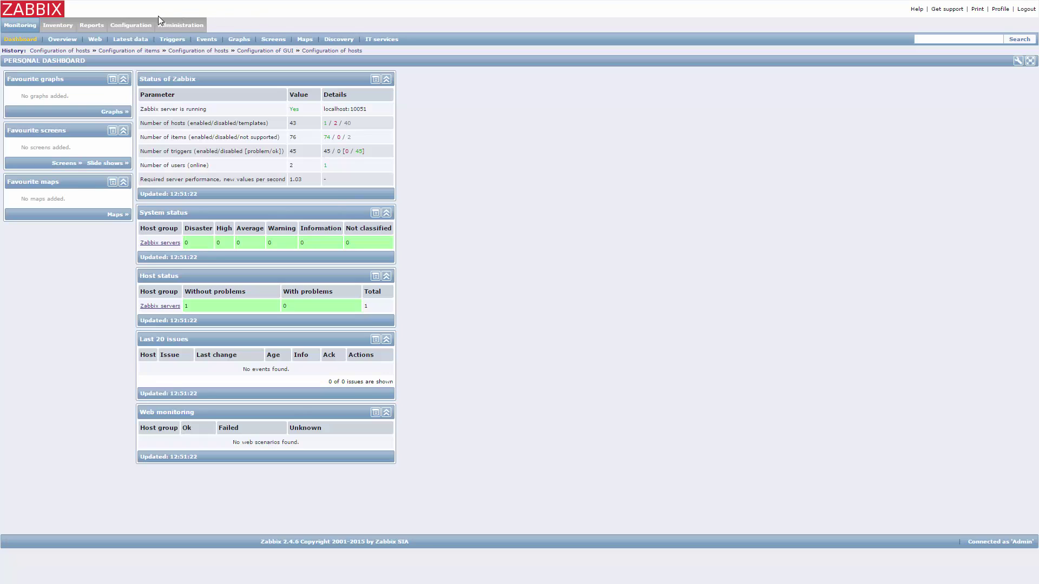
# Step: Return from the Step 02 slide to the Zabbix dashboard's Configuration menu
pyautogui.moveTo(132, 26)
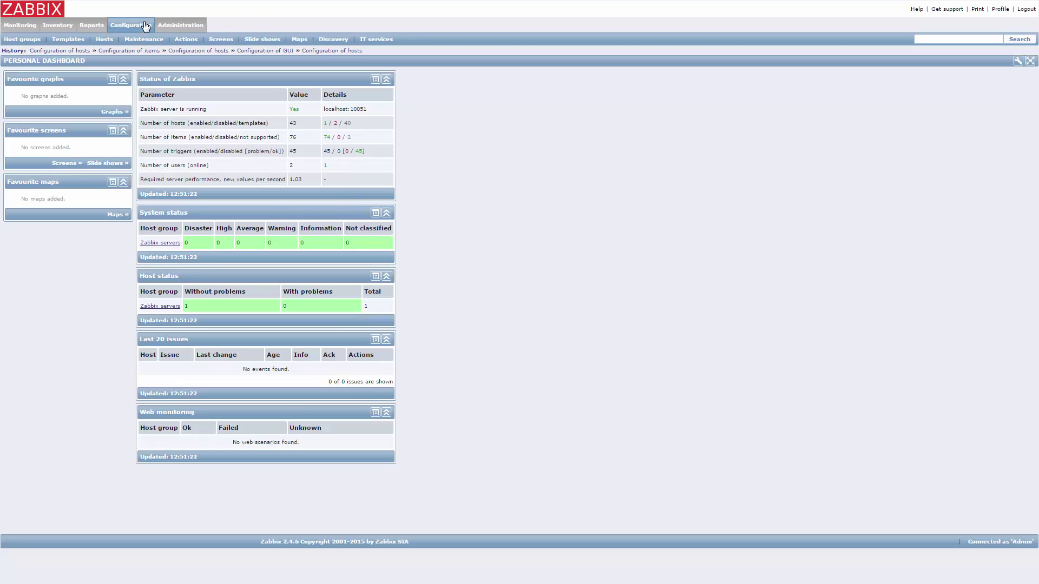
# Step: Create a new host named ipmi in the Discovered hosts group
pyautogui.click(103, 42)
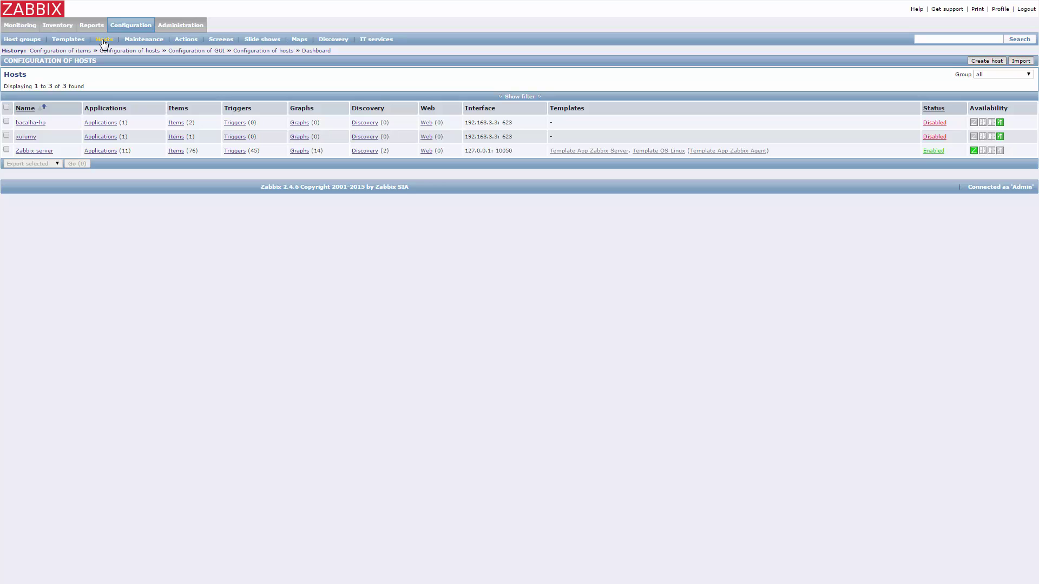
pyautogui.click(986, 61)
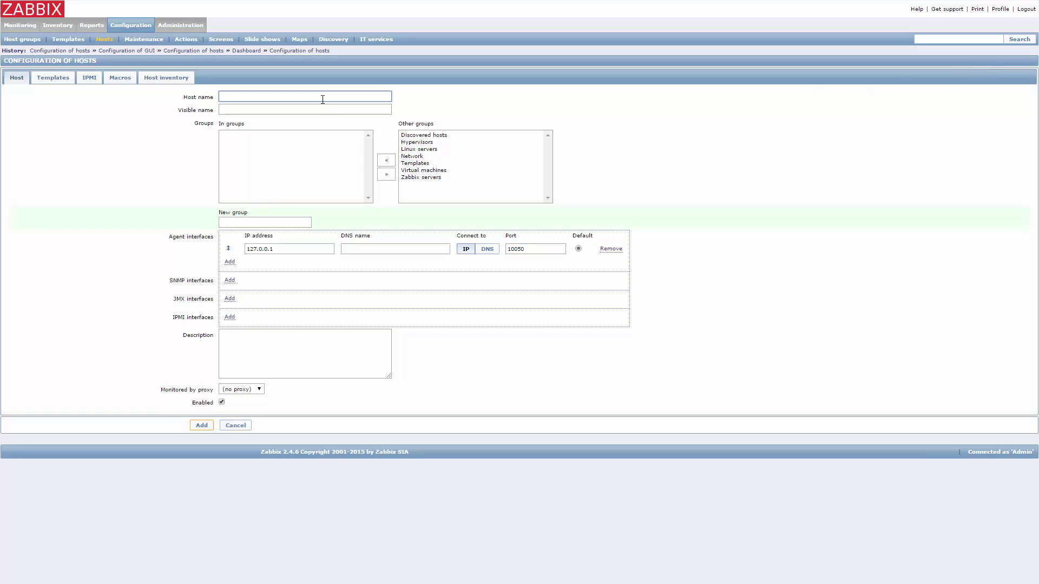
pyautogui.write('ipmi')
pyautogui.click(411, 137)
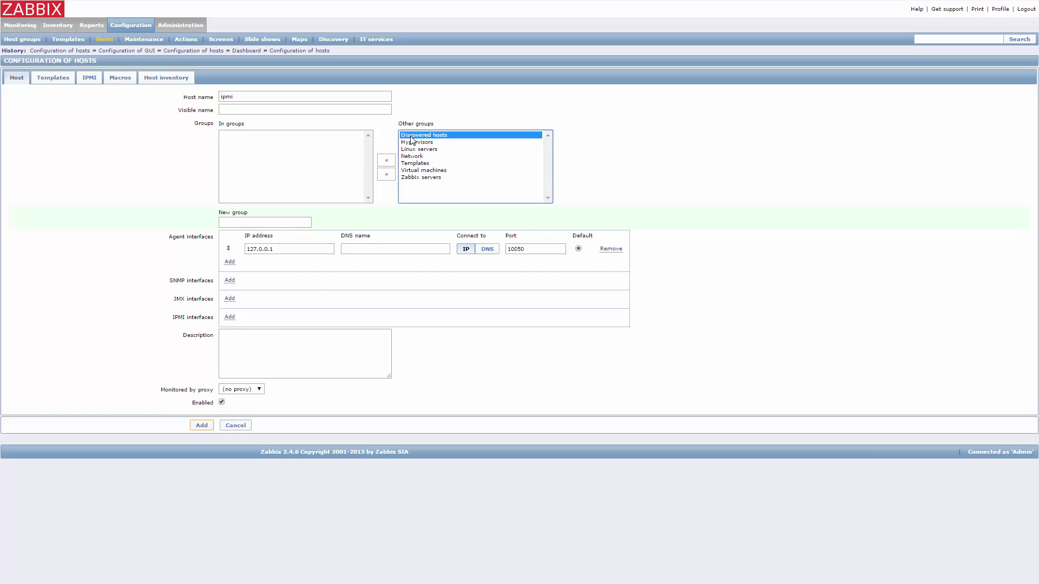
pyautogui.click(386, 161)
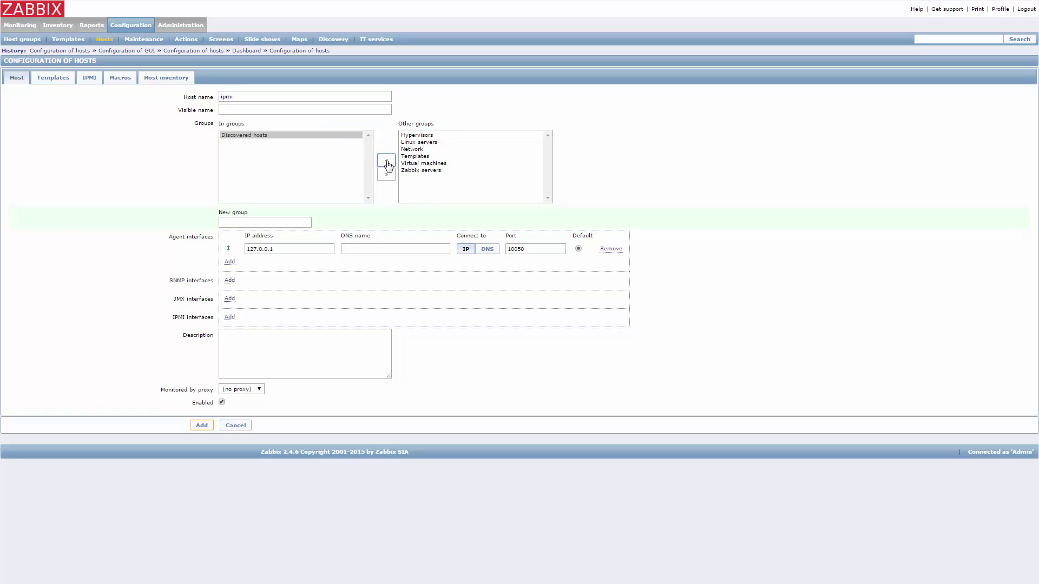
# Step: Replace the agent interface with an IPMI interface at 192.168.3.3
pyautogui.click(612, 250)
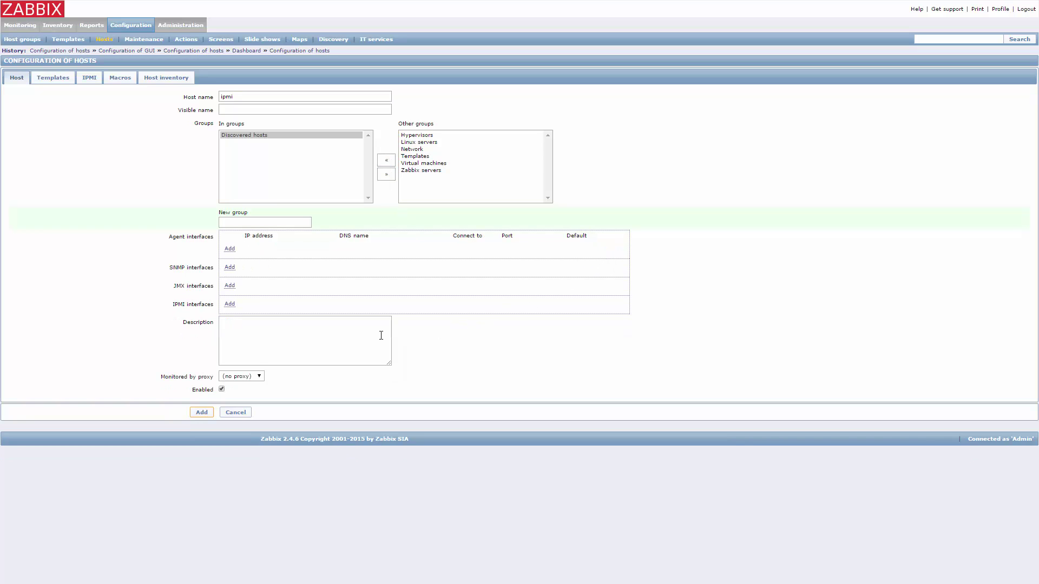
pyautogui.click(230, 305)
pyautogui.moveTo(277, 304); pyautogui.dragTo(242, 303)
pyautogui.write('1')
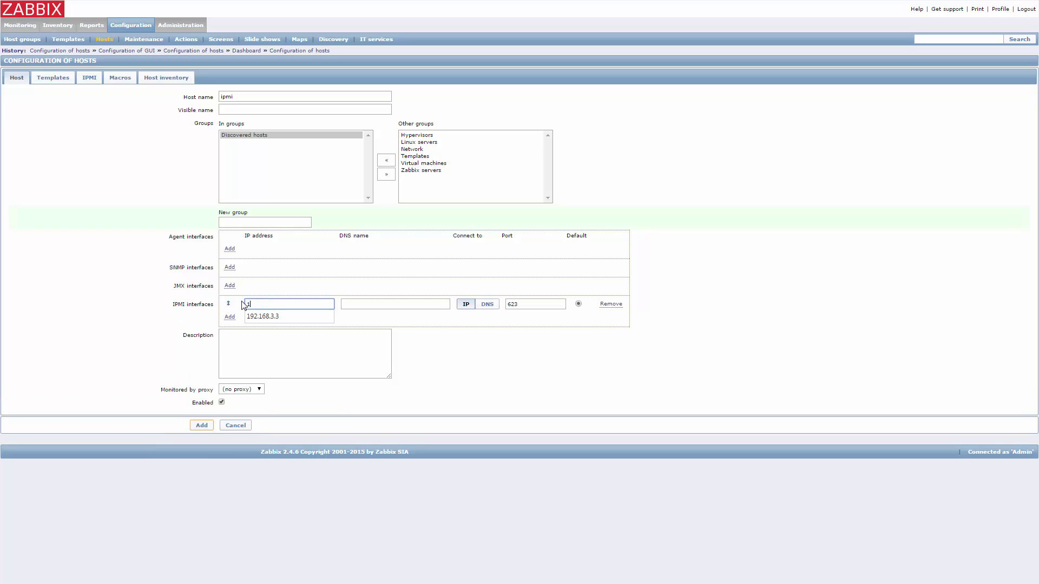
pyautogui.write('92.168.3.3')
# Step: Set IPMI privilege to Admin, enter the IPMI username and password, and save the host
pyautogui.click(88, 80)
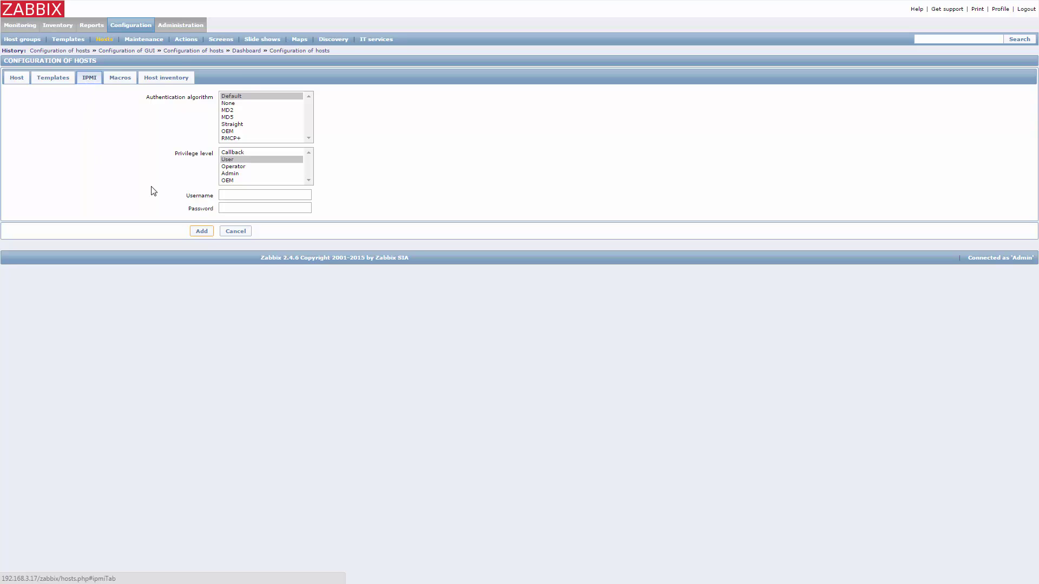
pyautogui.click(249, 174)
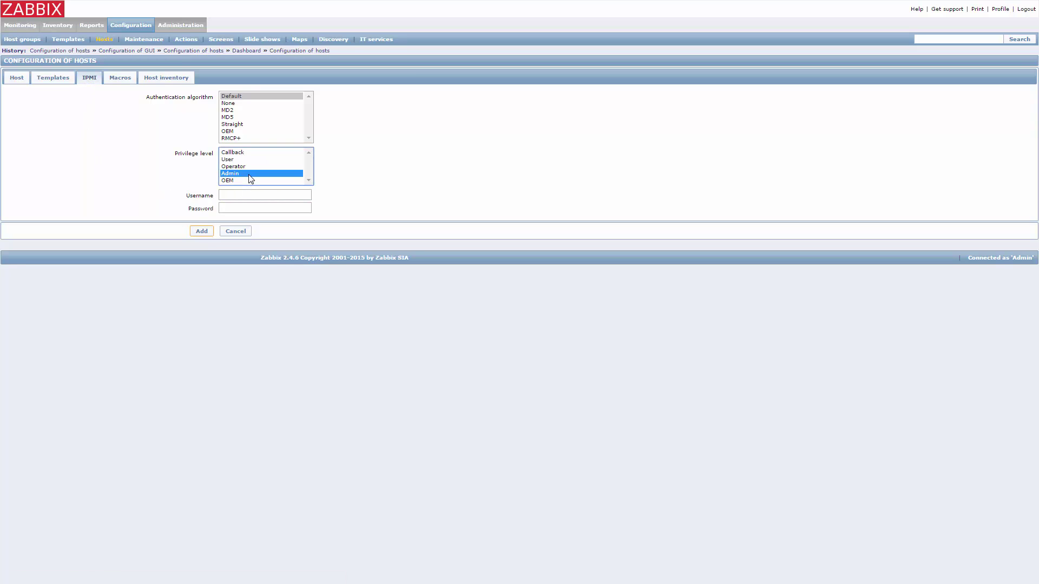
pyautogui.click(250, 193)
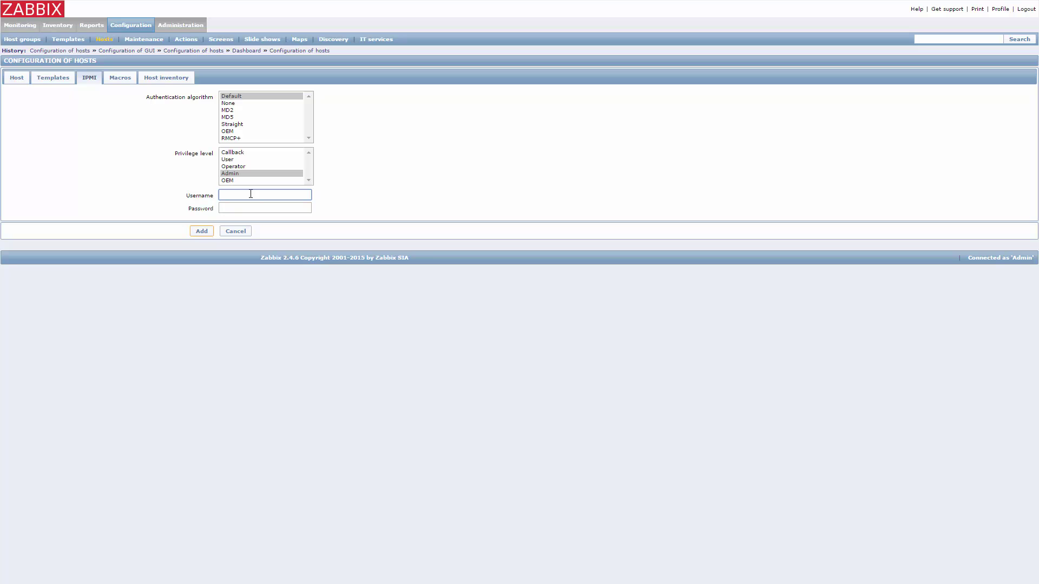
pyautogui.write('administrator')
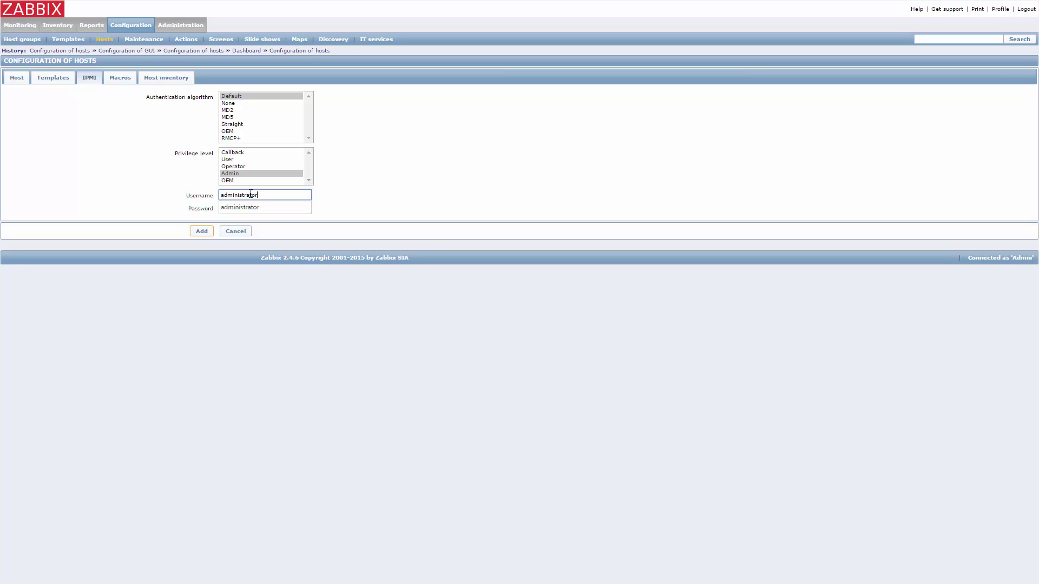
pyautogui.click(316, 198)
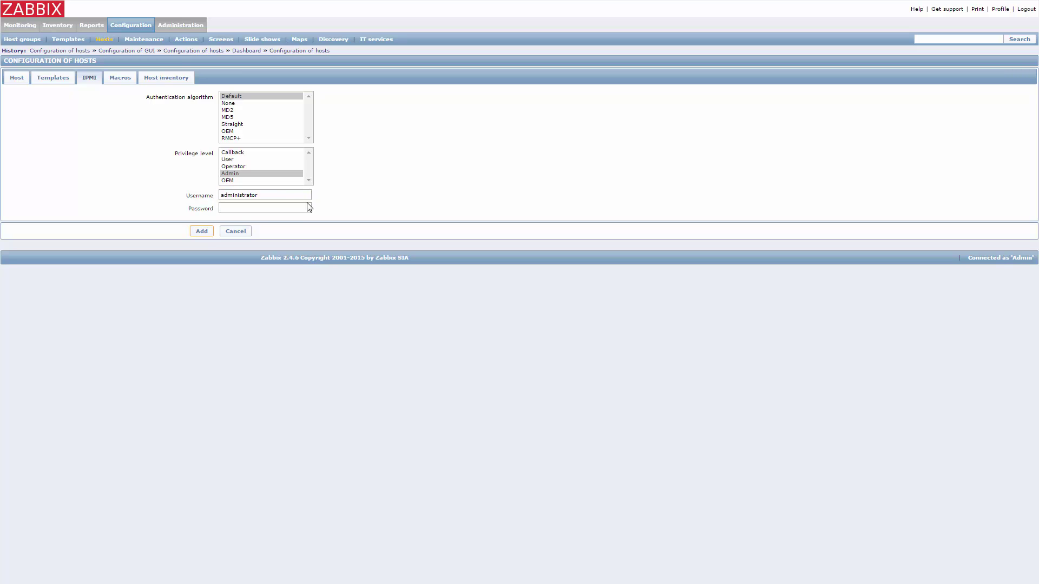
pyautogui.click(305, 205)
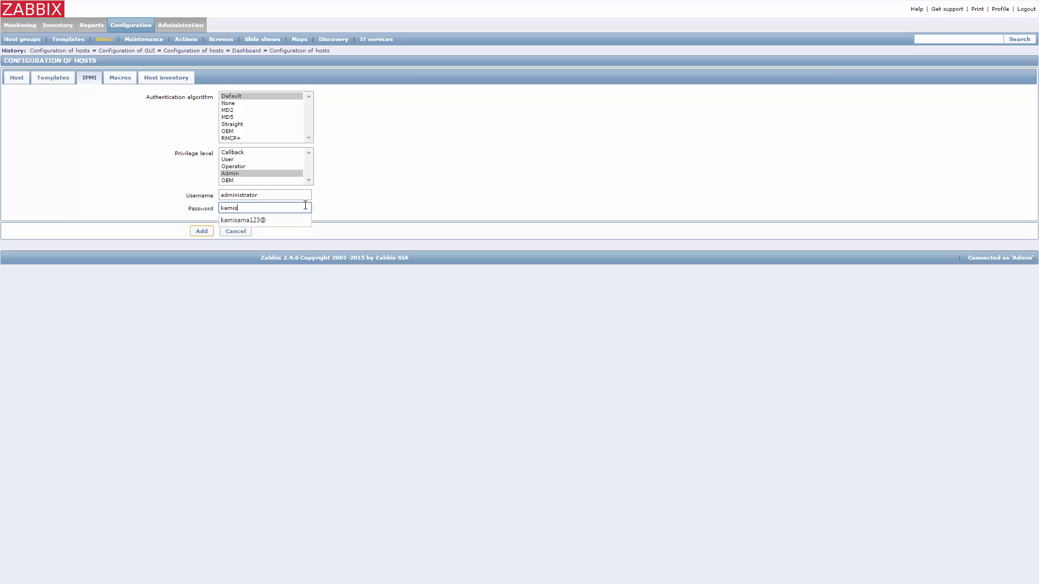
pyautogui.click(324, 210)
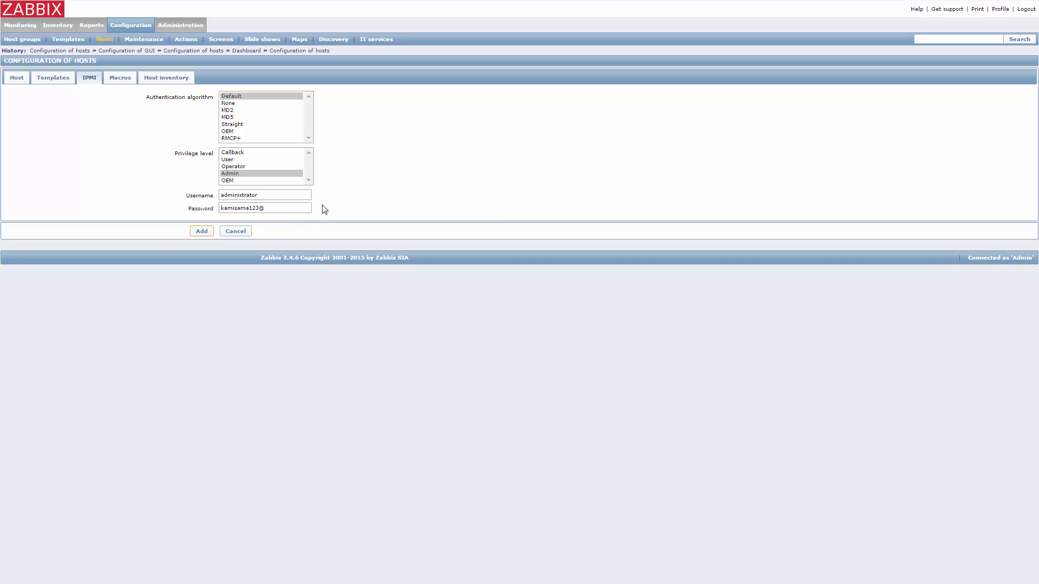
pyautogui.click(204, 233)
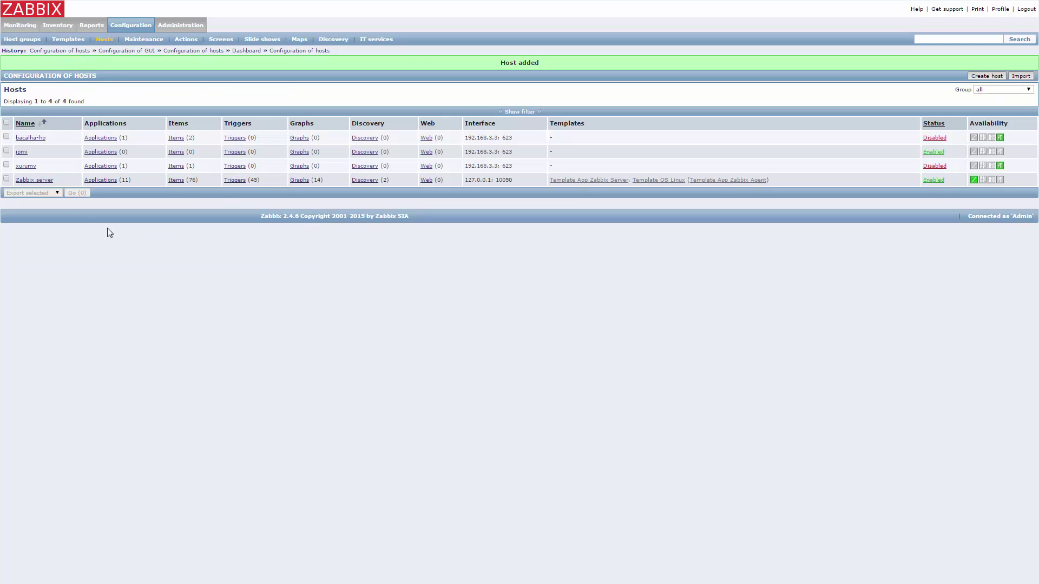
# Step: Create an application named IPMI on host ipmi, then view its items list
pyautogui.click(21, 152)
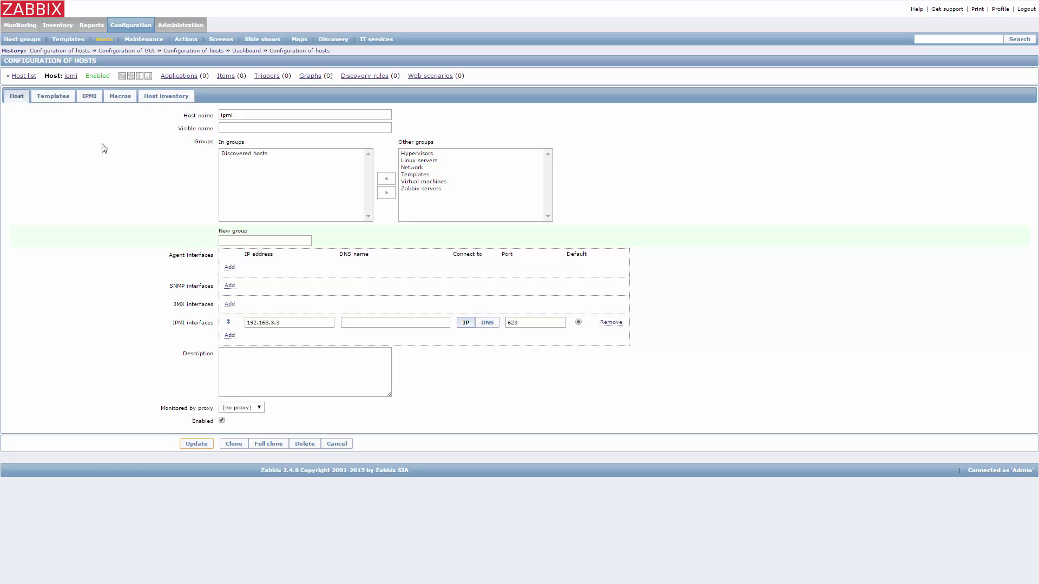
pyautogui.click(173, 77)
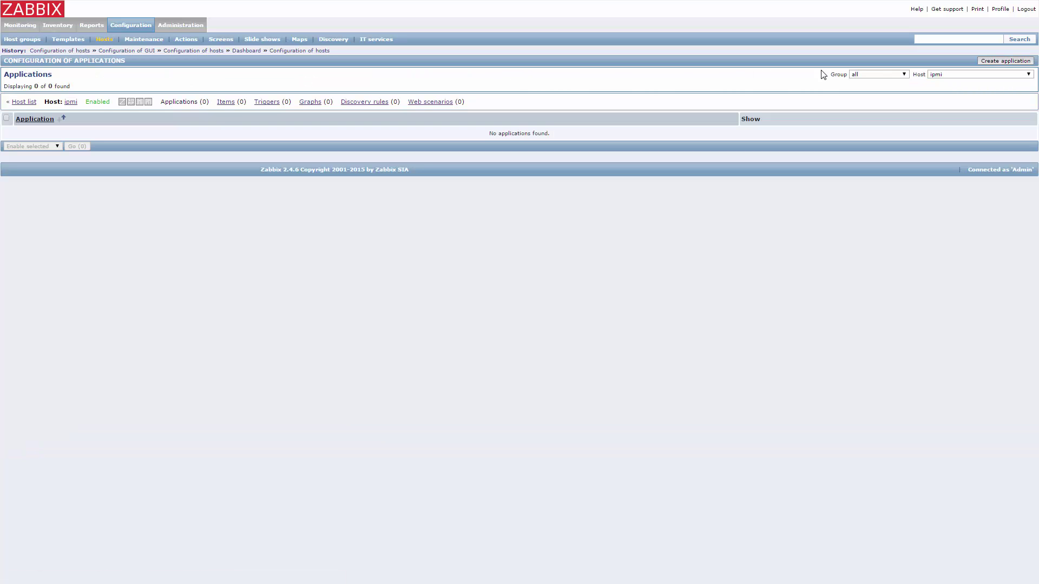
pyautogui.click(1002, 62)
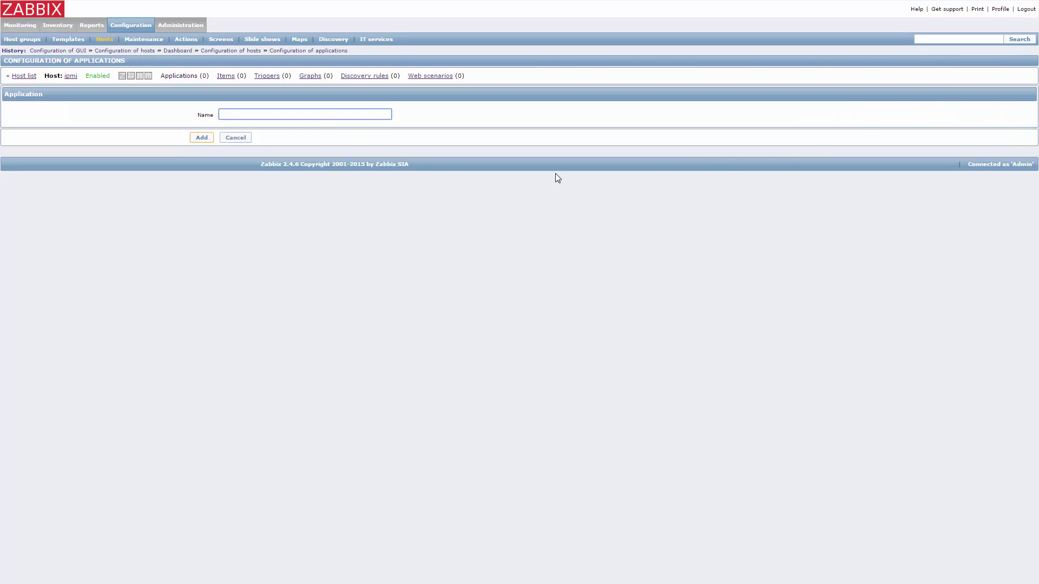
pyautogui.click(357, 116)
pyautogui.write('IPMI')
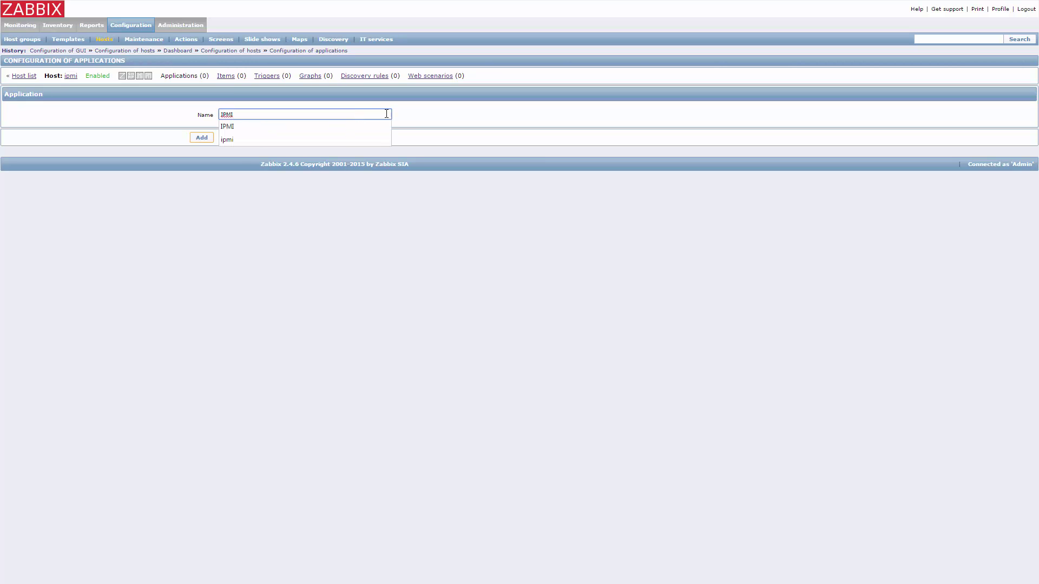
pyautogui.click(407, 117)
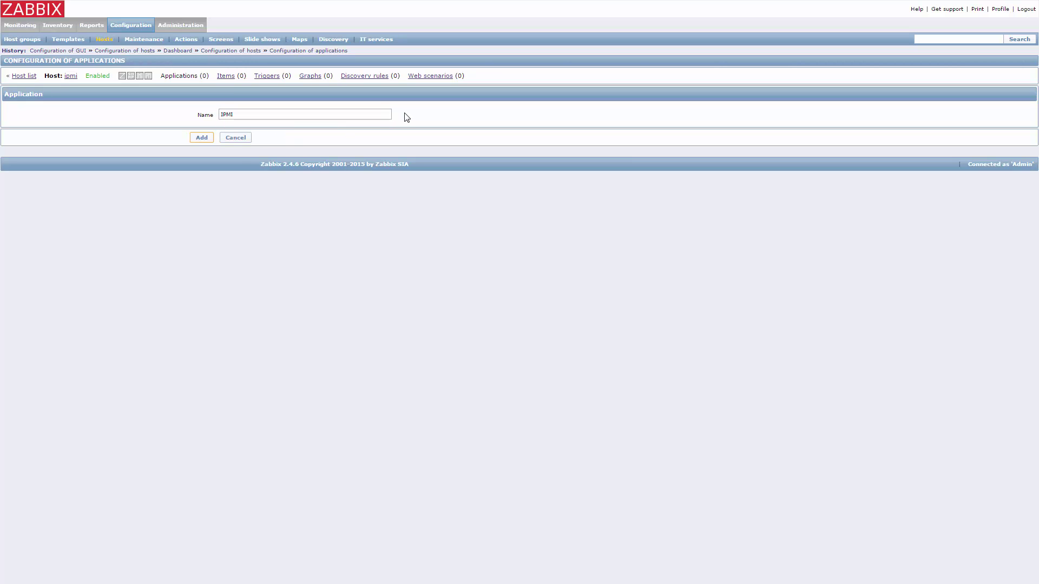
pyautogui.click(207, 140)
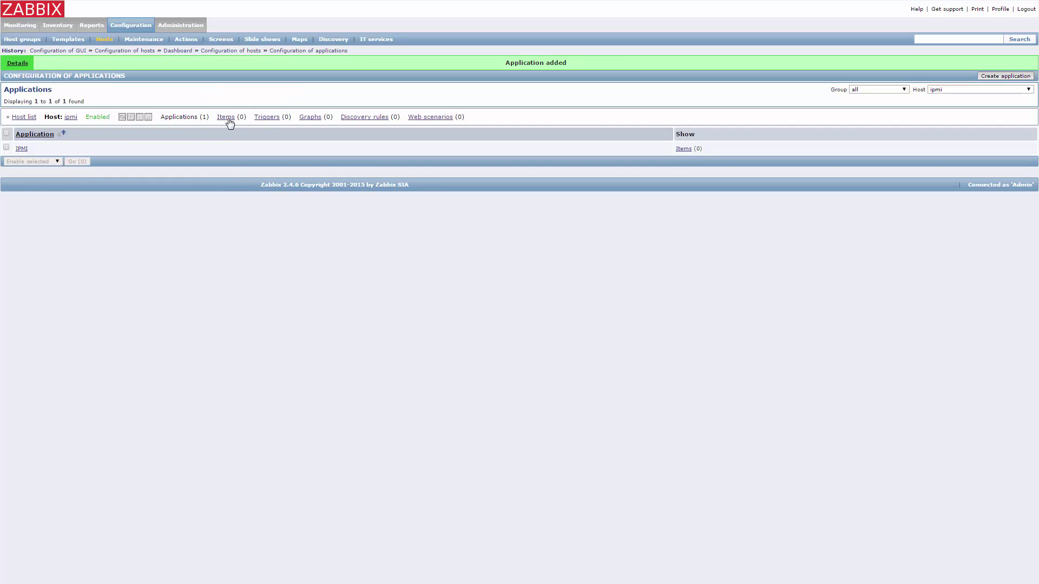
pyautogui.click(224, 119)
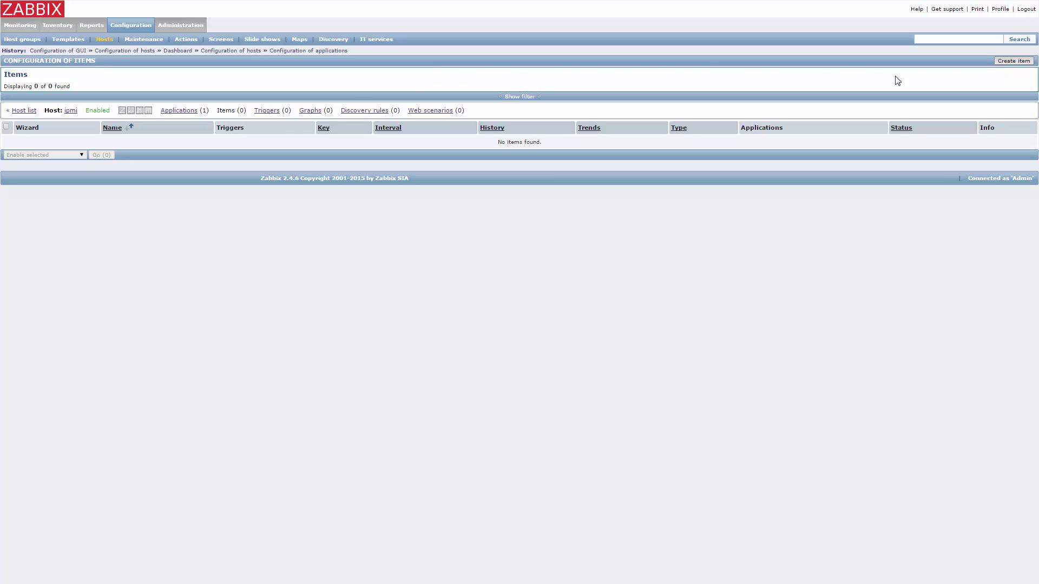
# Step: Start an item named FKIT-TEMP of type IPMI agent with key fuckingit.temp
pyautogui.click(1011, 62)
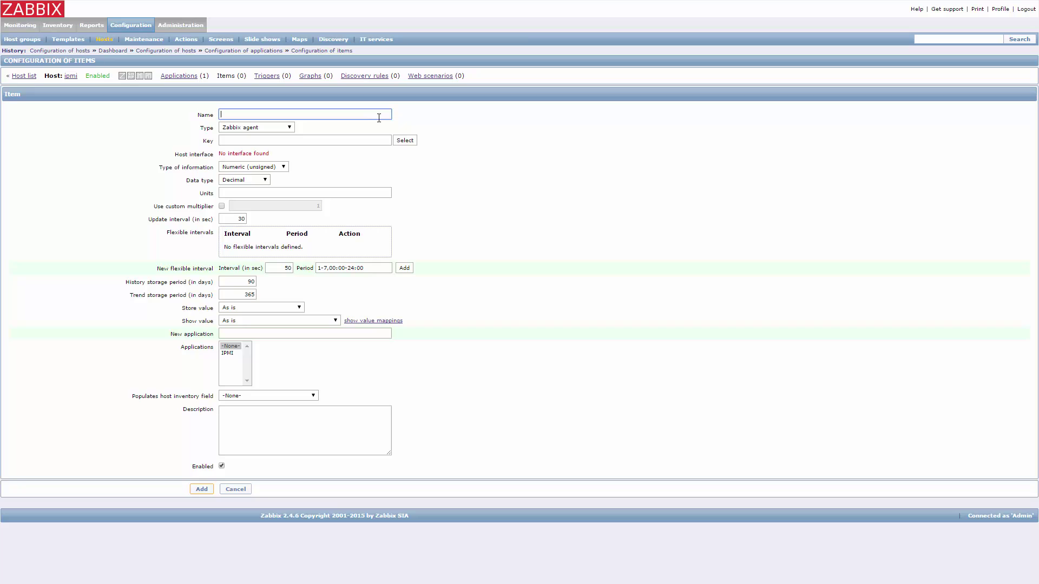
pyautogui.write('FKIT-TEMP')
pyautogui.click(417, 123)
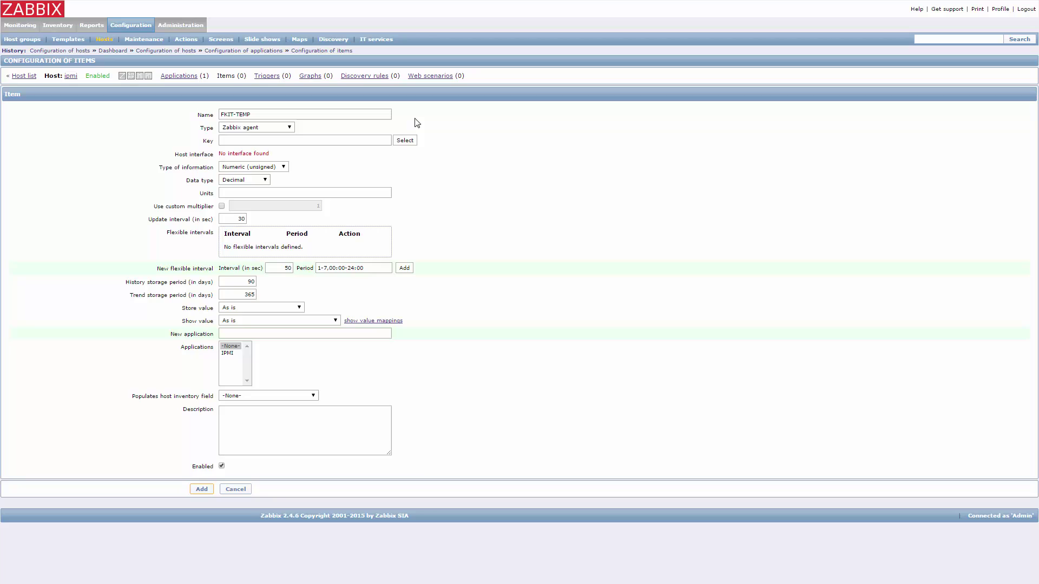
pyautogui.click(290, 129)
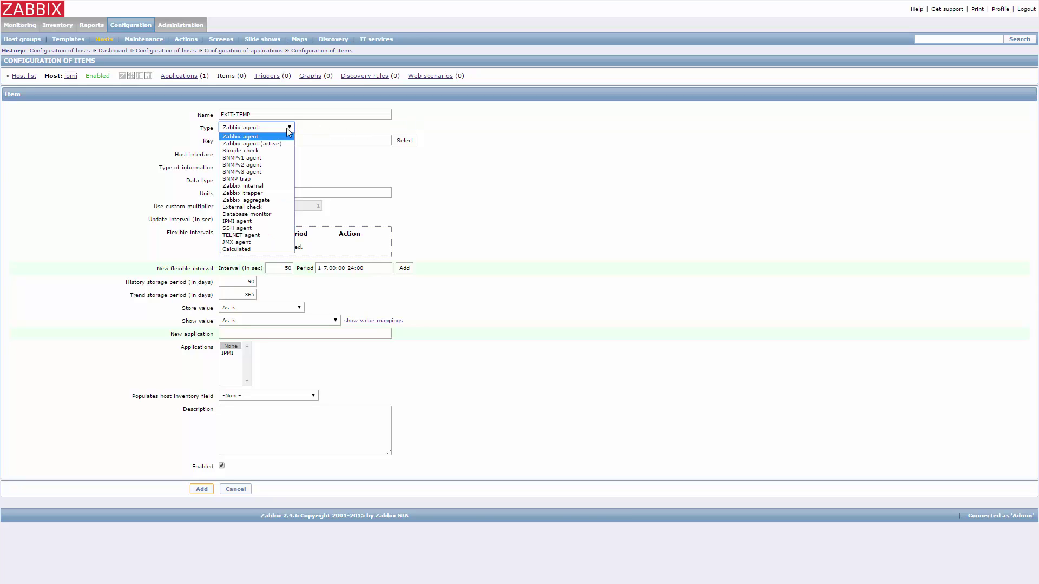
pyautogui.click(241, 221)
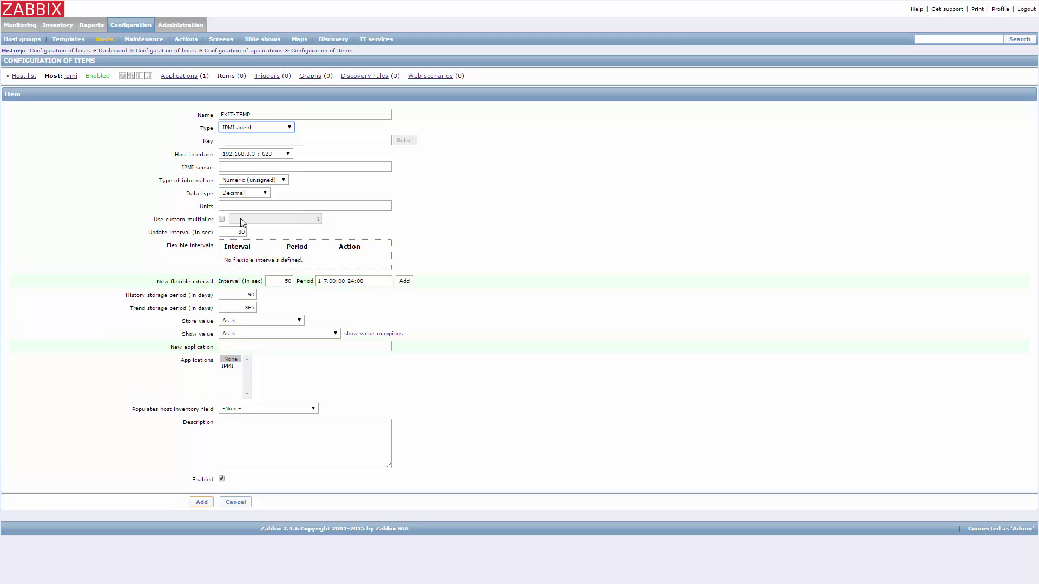
pyautogui.click(310, 140)
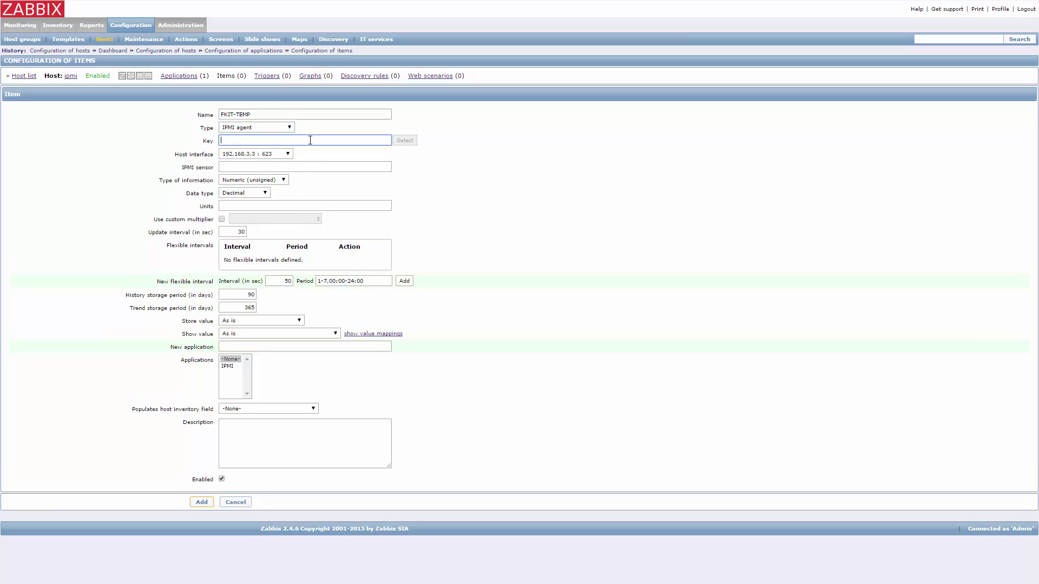
pyautogui.write('fuckingit.temp')
pyautogui.click(311, 167)
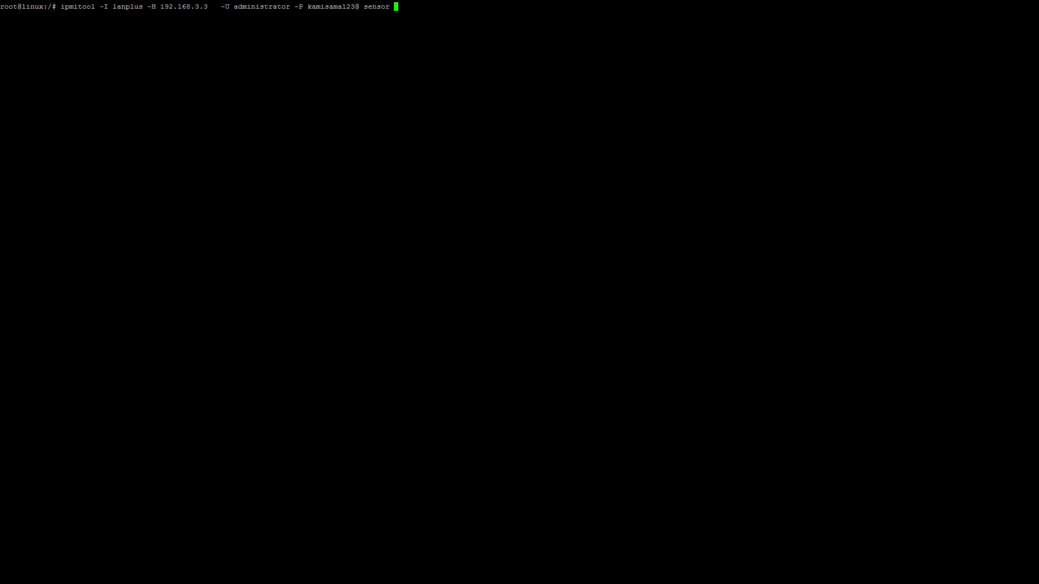
# Step: List the IPMI sensors in PuTTY and copy the '30-Front Ambient' name for Zabbix
pyautogui.press('Return')
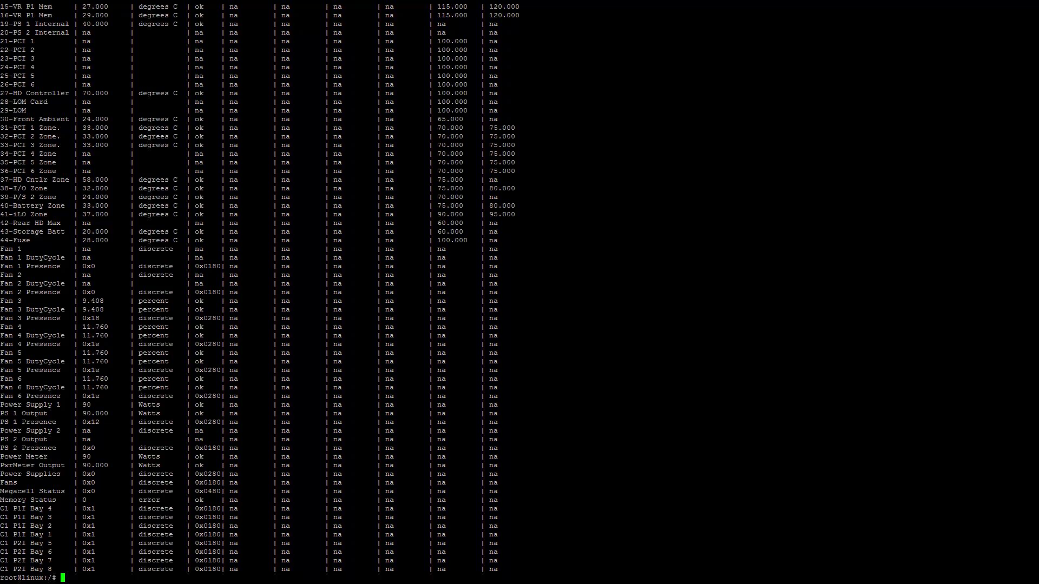
pyautogui.moveTo(1, 119); pyautogui.dragTo(67, 119)
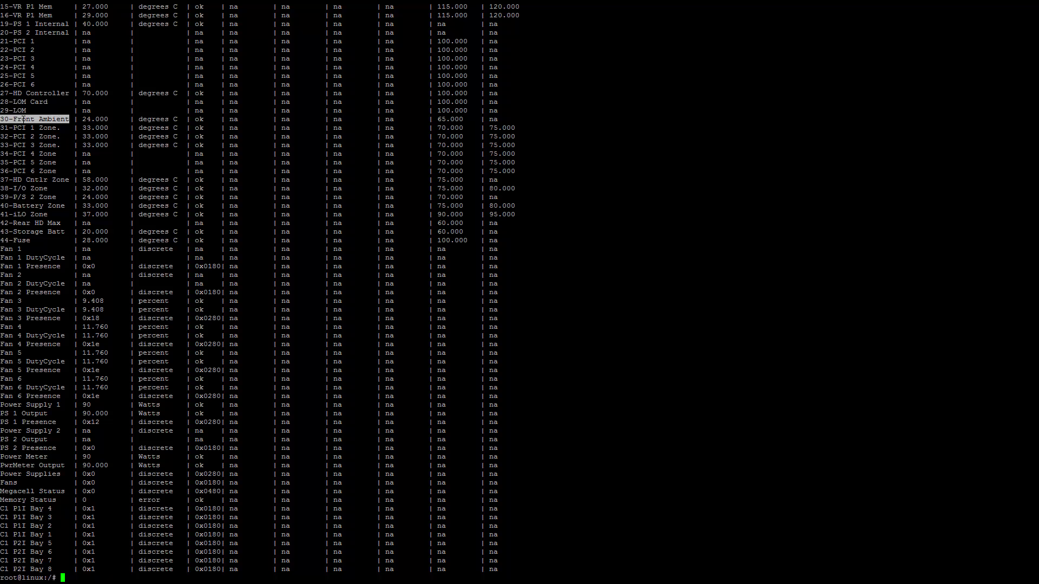
pyautogui.hotkey('alt', 'Tab')
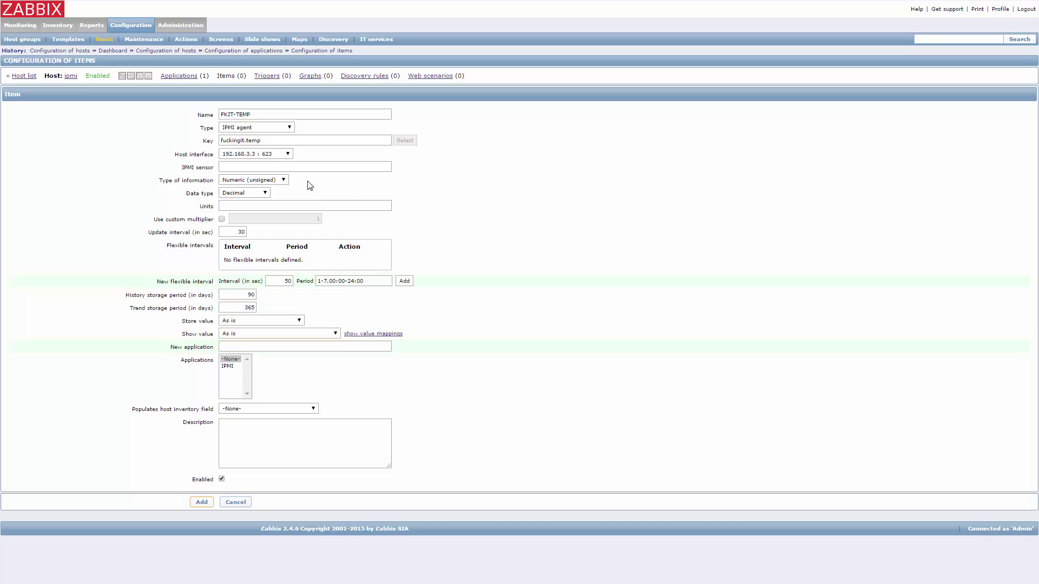
# Step: Use sensor 30-Front Ambient, Numeric (float), units C, interval 30, application IPMI, and save
pyautogui.click(304, 167)
pyautogui.write('30-Front Ambient')
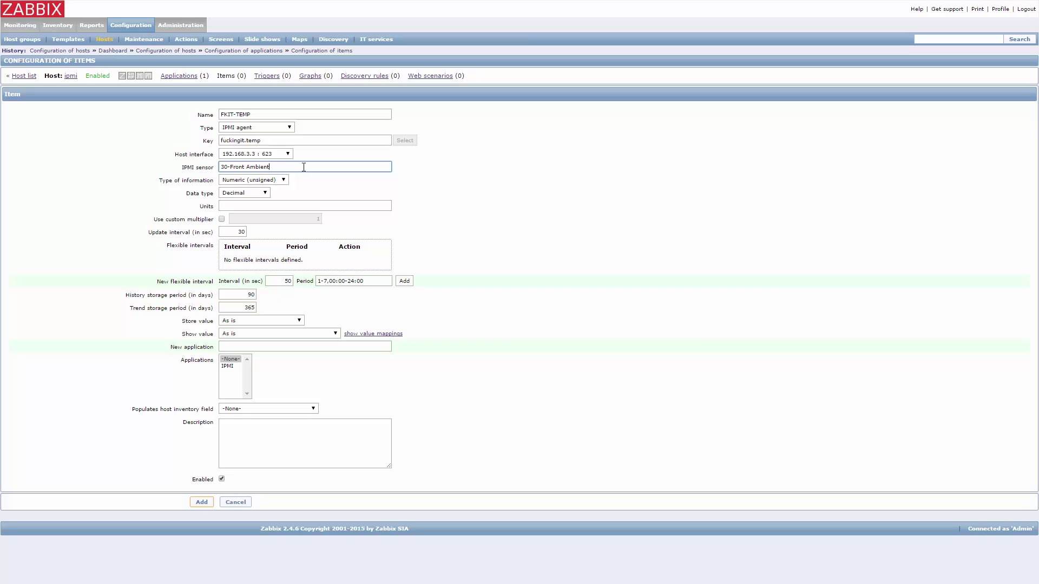
pyautogui.click(282, 179)
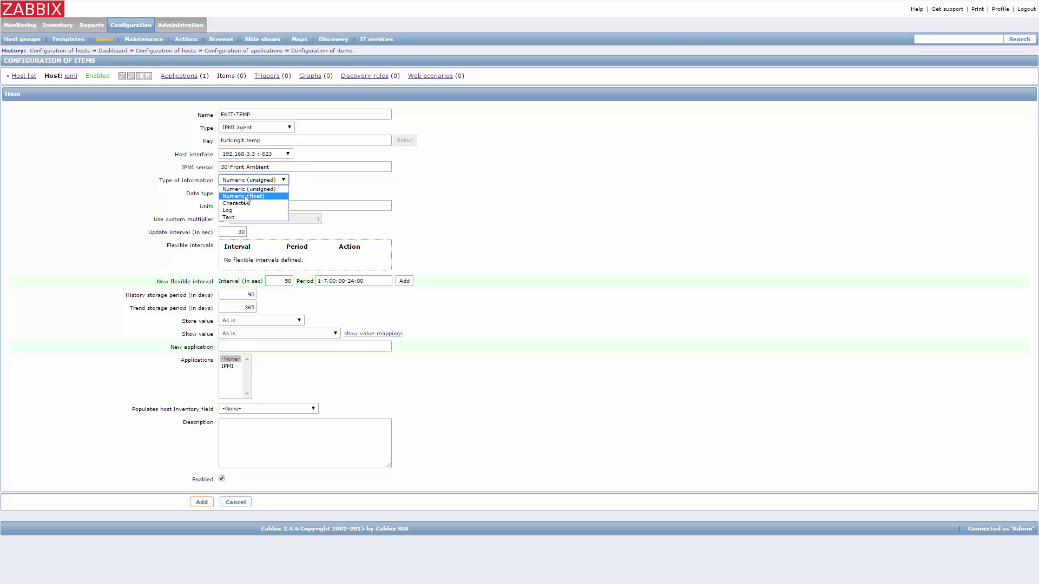
pyautogui.click(253, 197)
pyautogui.click(273, 193)
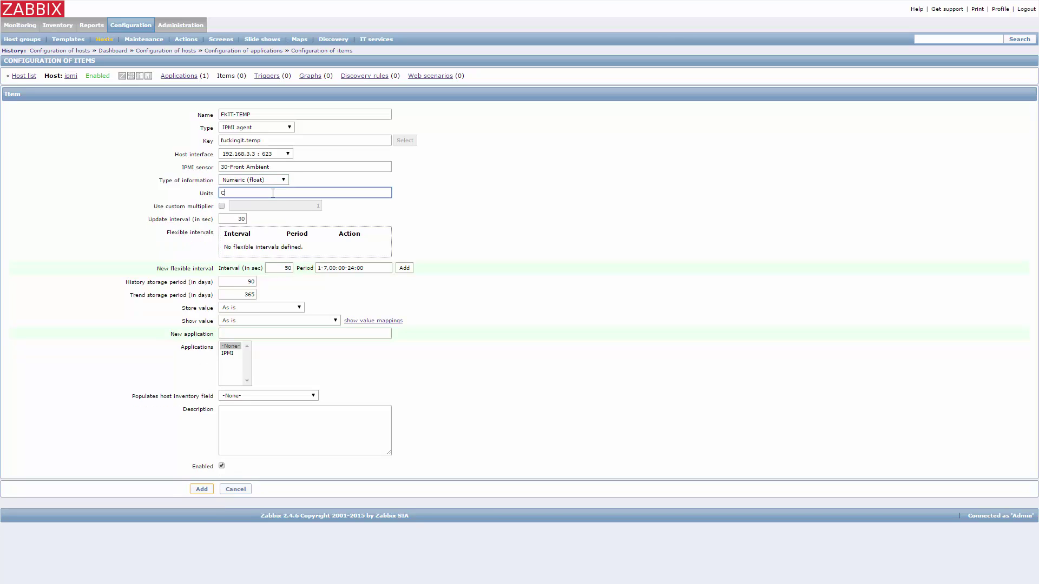
pyautogui.doubleClick(238, 219)
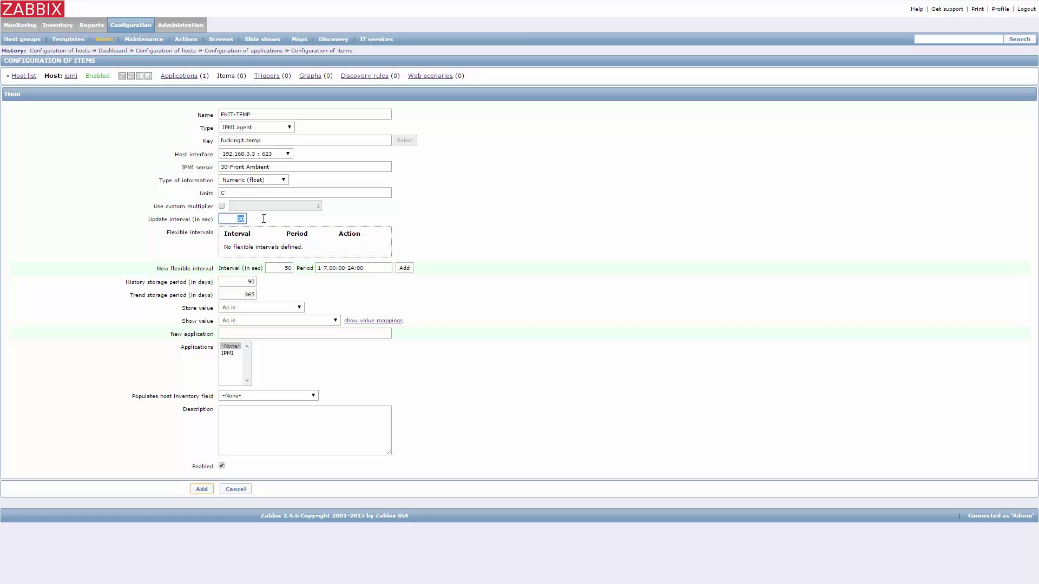
pyautogui.write('30')
pyautogui.click(265, 223)
pyautogui.click(229, 354)
pyautogui.click(200, 491)
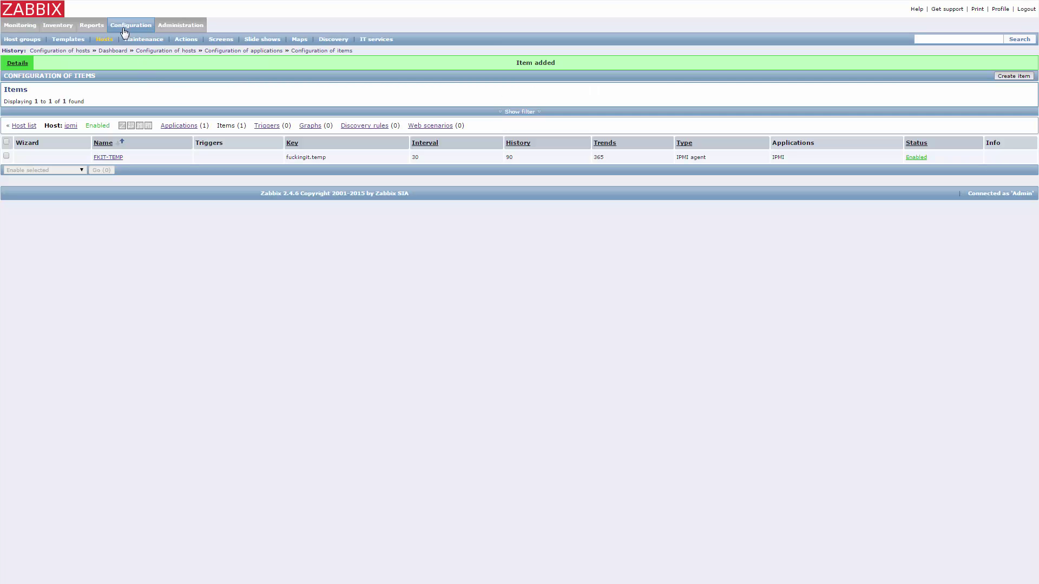
# Step: Find host ipmi in Latest data and expand its IPMI group showing FKIT-TEMP at 24 C
pyautogui.click(106, 42)
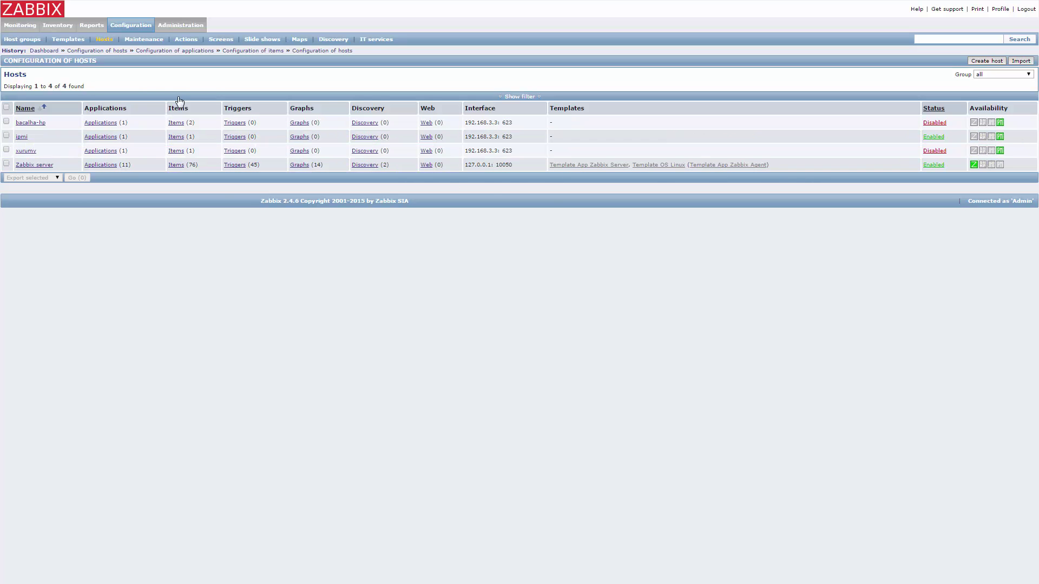
pyautogui.moveTo(22, 29)
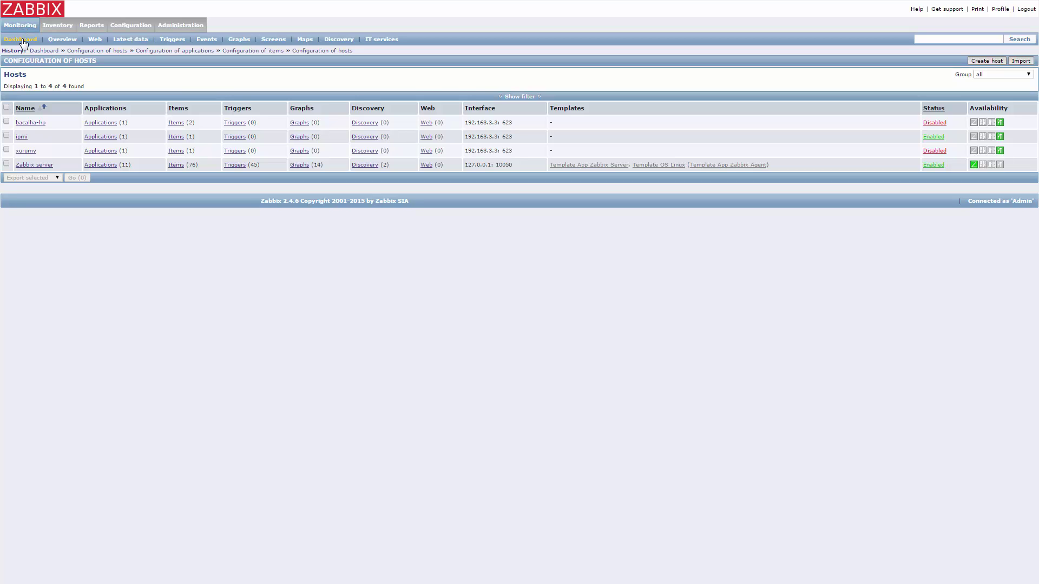
pyautogui.click(130, 40)
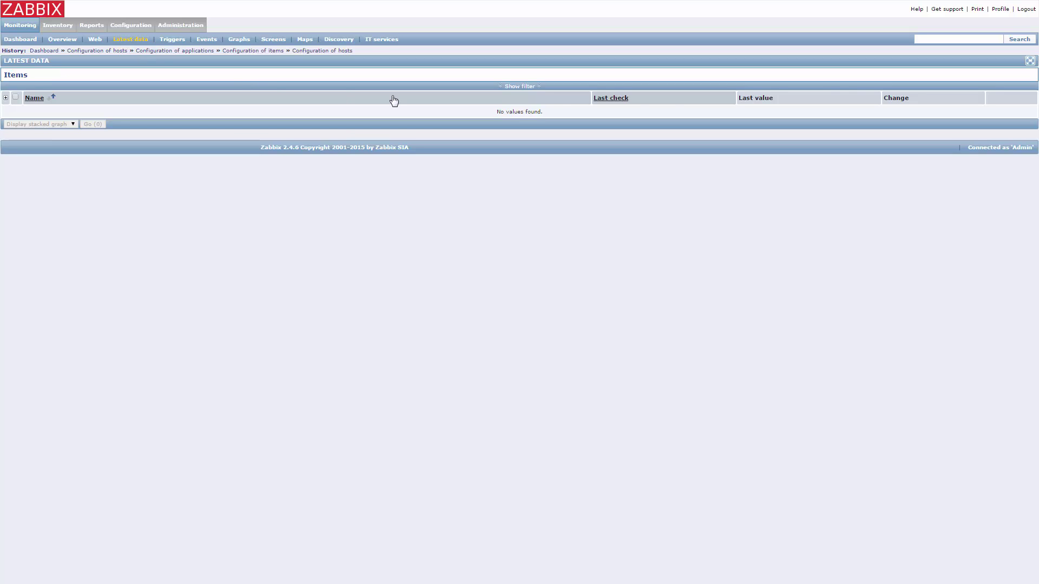
pyautogui.click(944, 38)
pyautogui.write('ip')
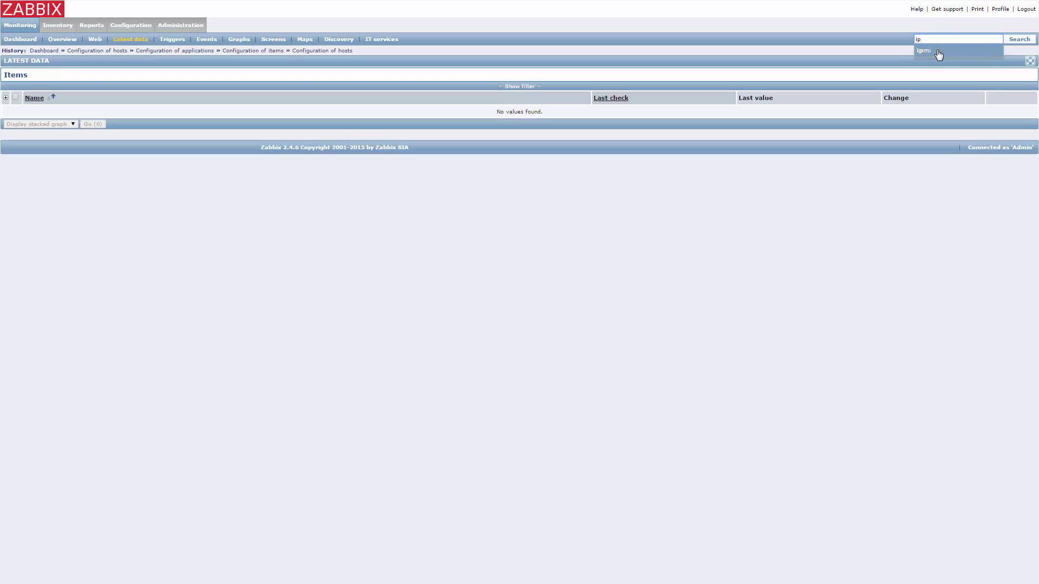
pyautogui.click(952, 54)
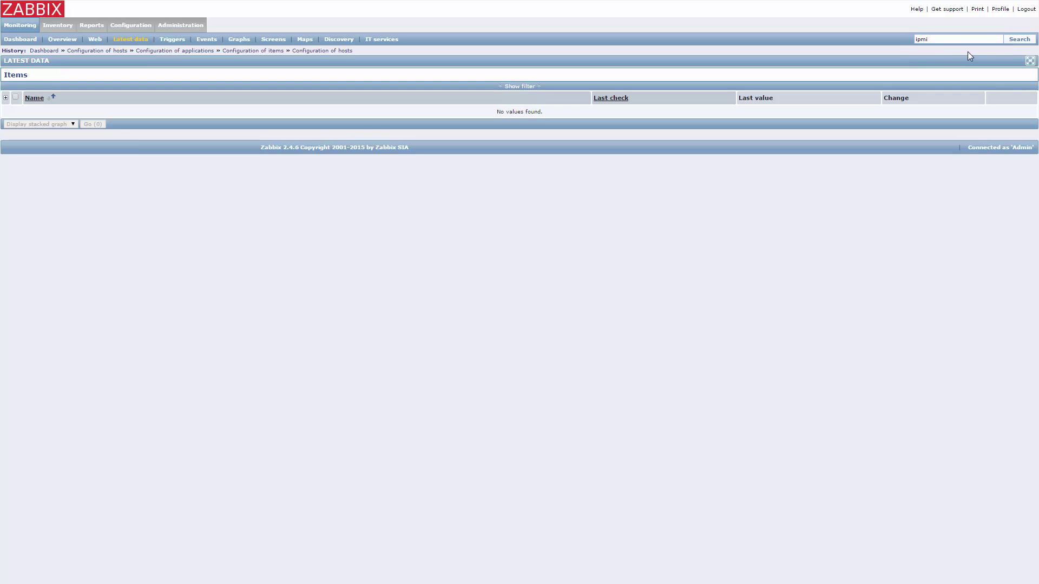
pyautogui.click(1020, 41)
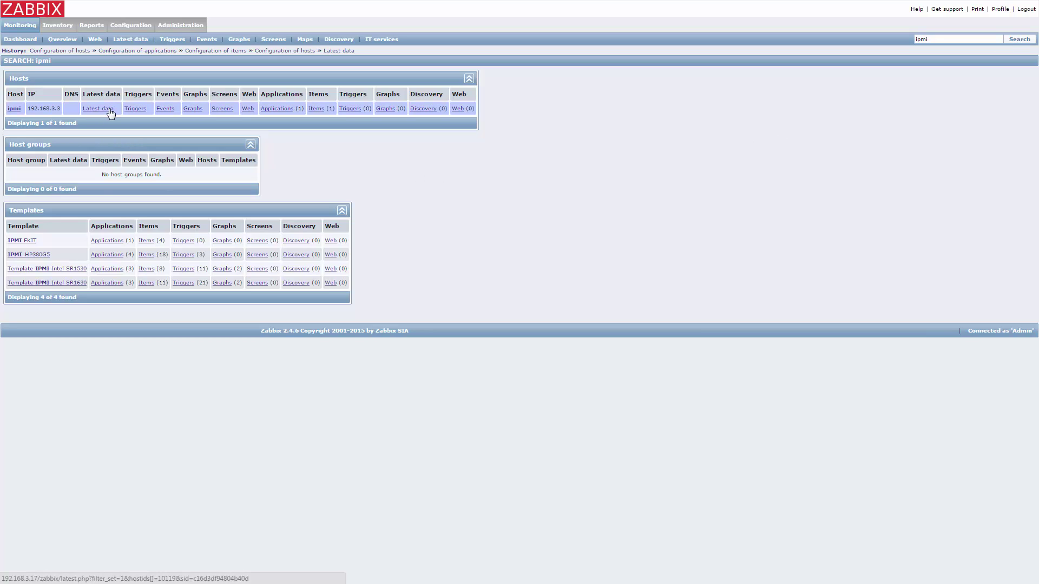
pyautogui.click(93, 110)
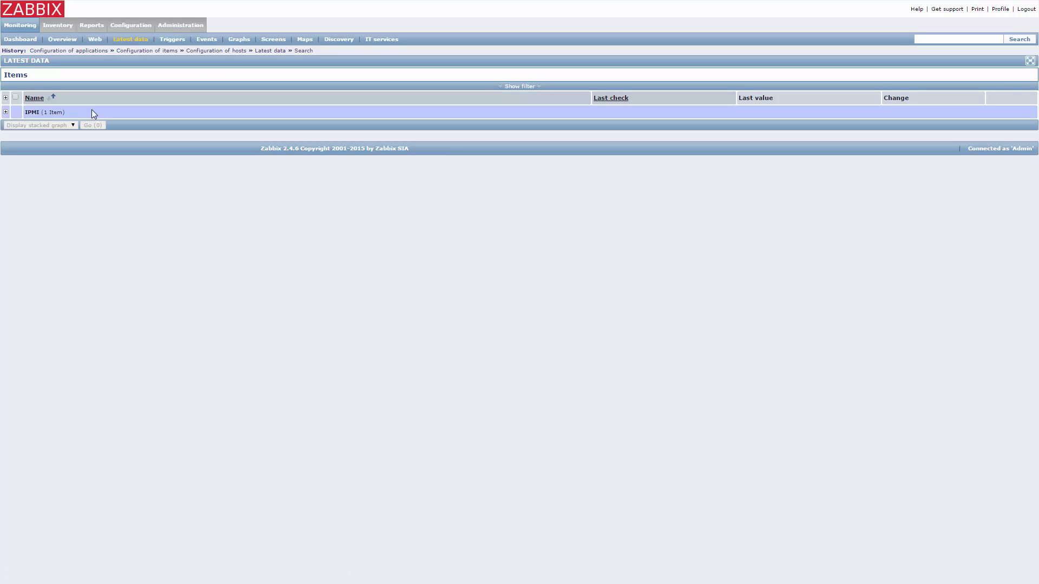
pyautogui.click(5, 112)
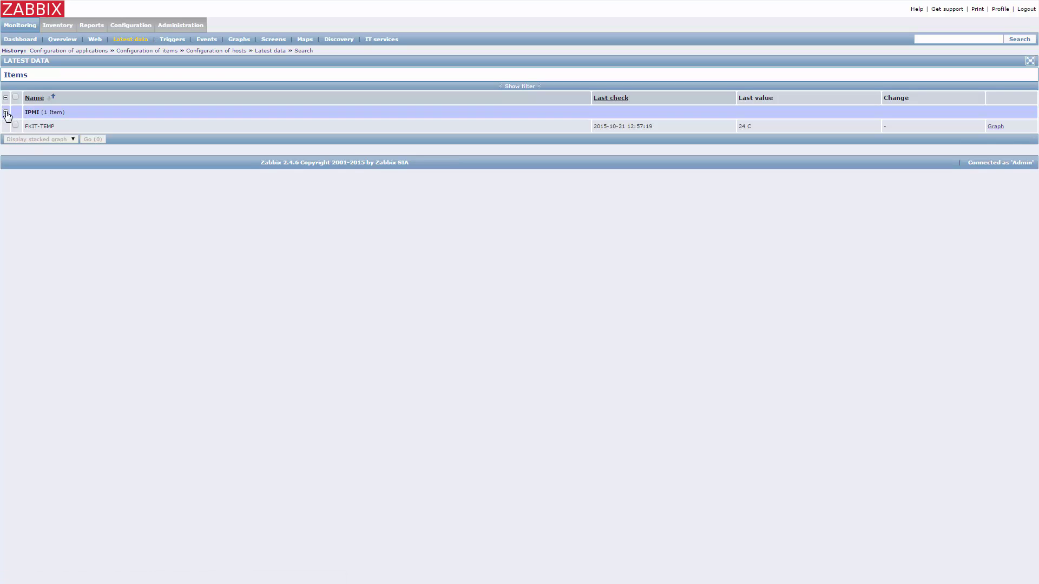